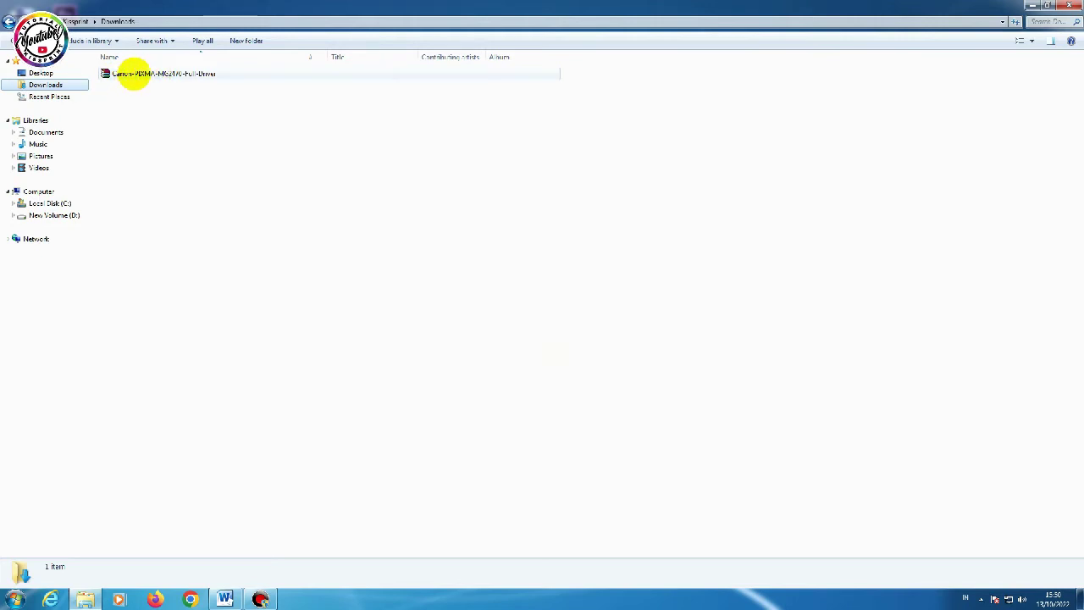
# Extract the Canon-PIXMA-MG2470-Full-Driver archive into the Downloads folder and run the extracted installer.
pyautogui.rightClick(132, 74)
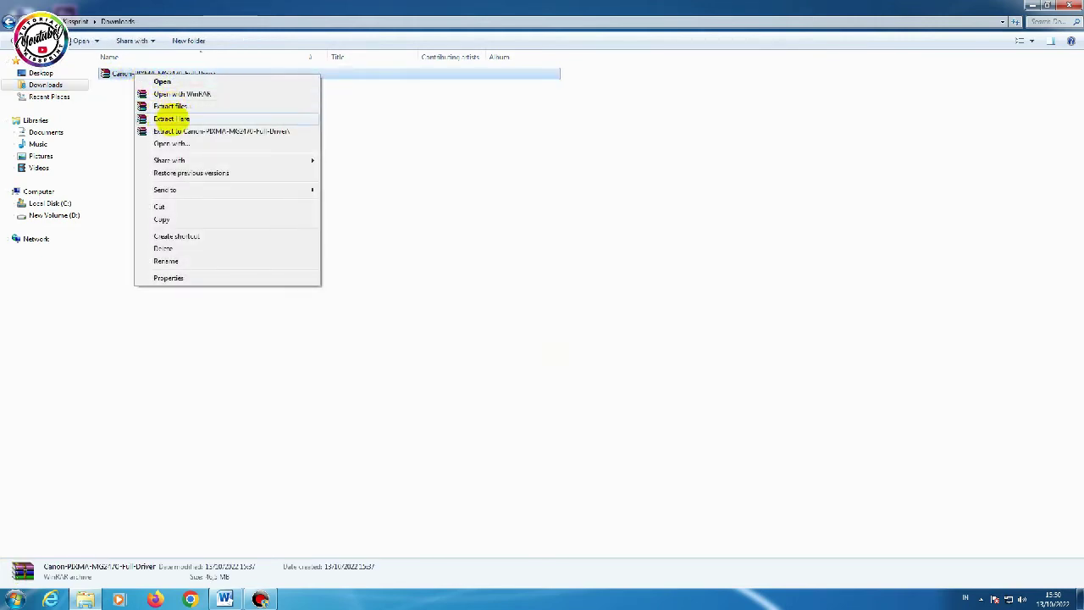
pyautogui.click(172, 118)
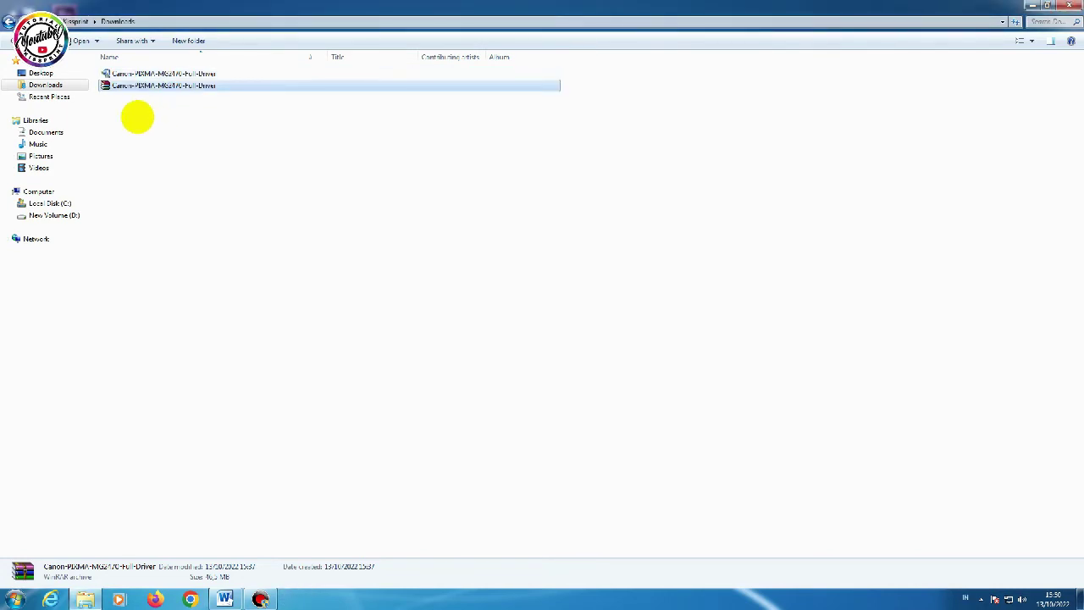
pyautogui.click(125, 73)
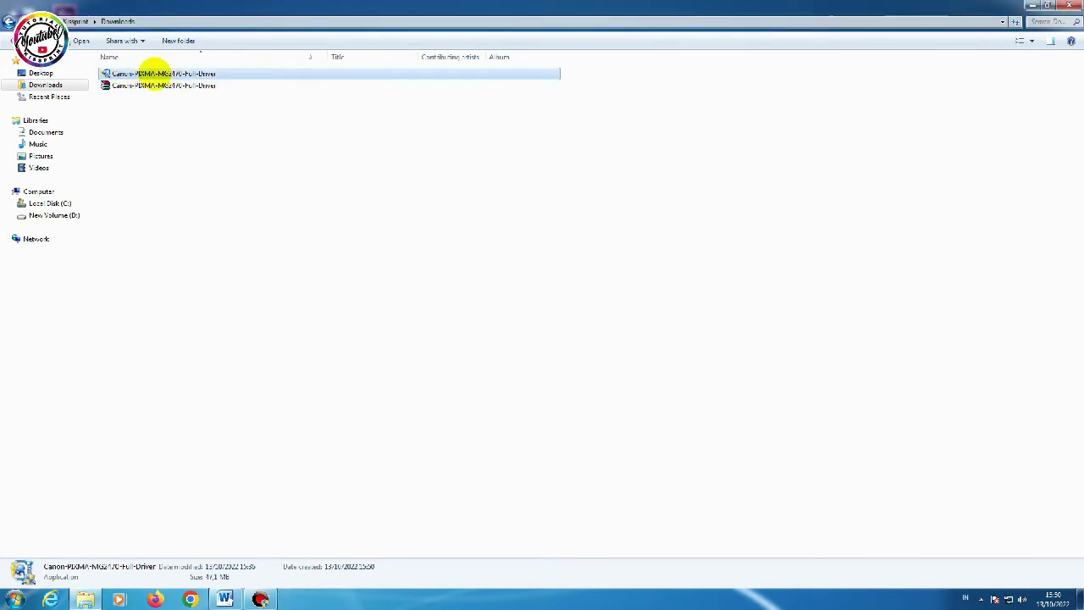
pyautogui.doubleClick(137, 73)
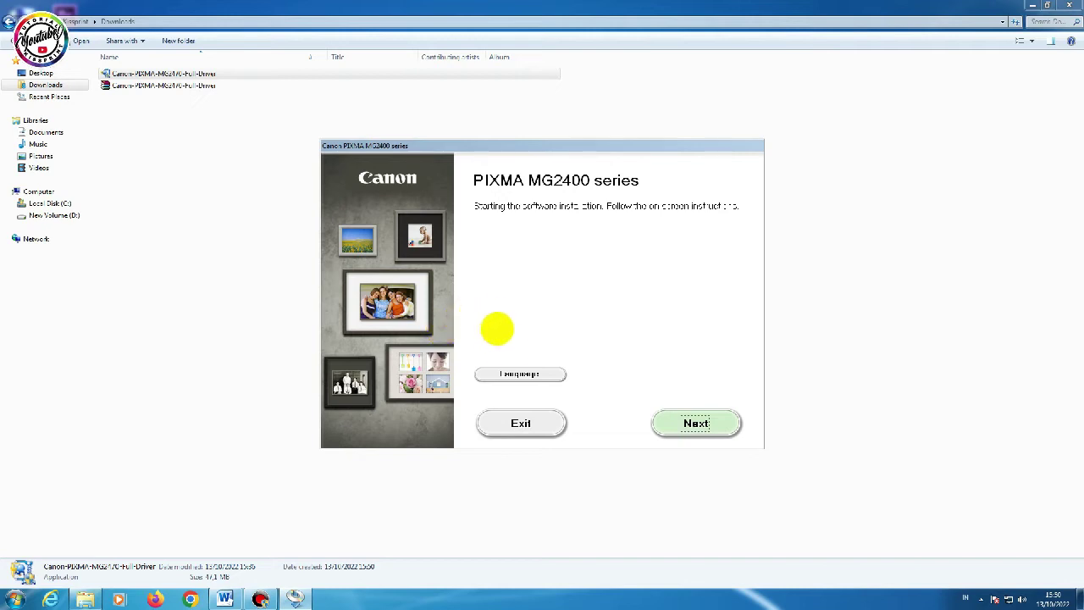
# Set the installer language to Bahasa Indonesia (Indonesian) and return to the start page.
pyautogui.click(513, 375)
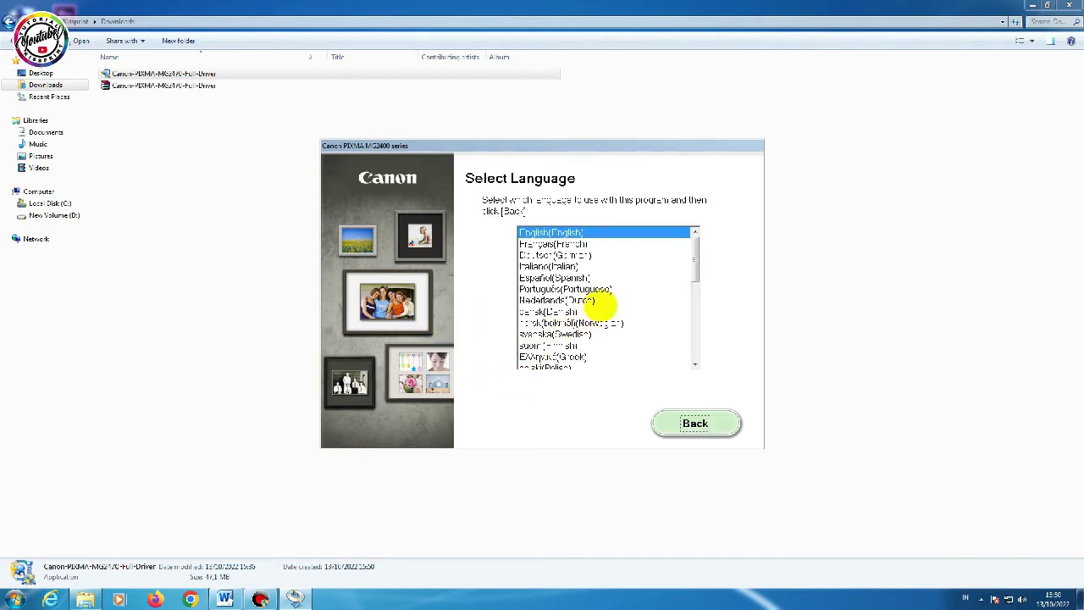
pyautogui.moveTo(694, 264); pyautogui.dragTo(689, 350)
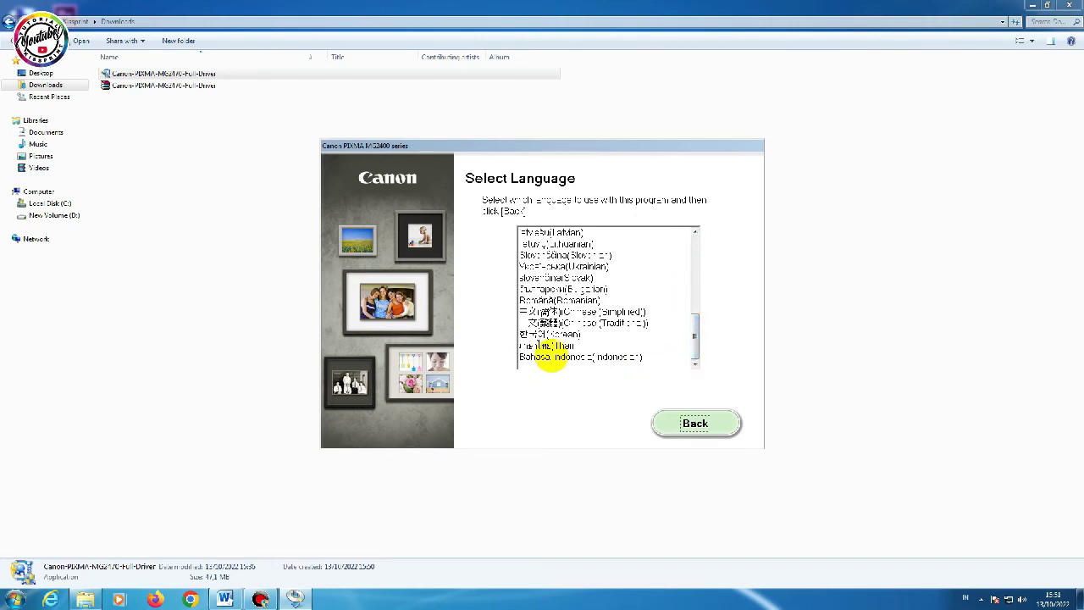
pyautogui.click(552, 356)
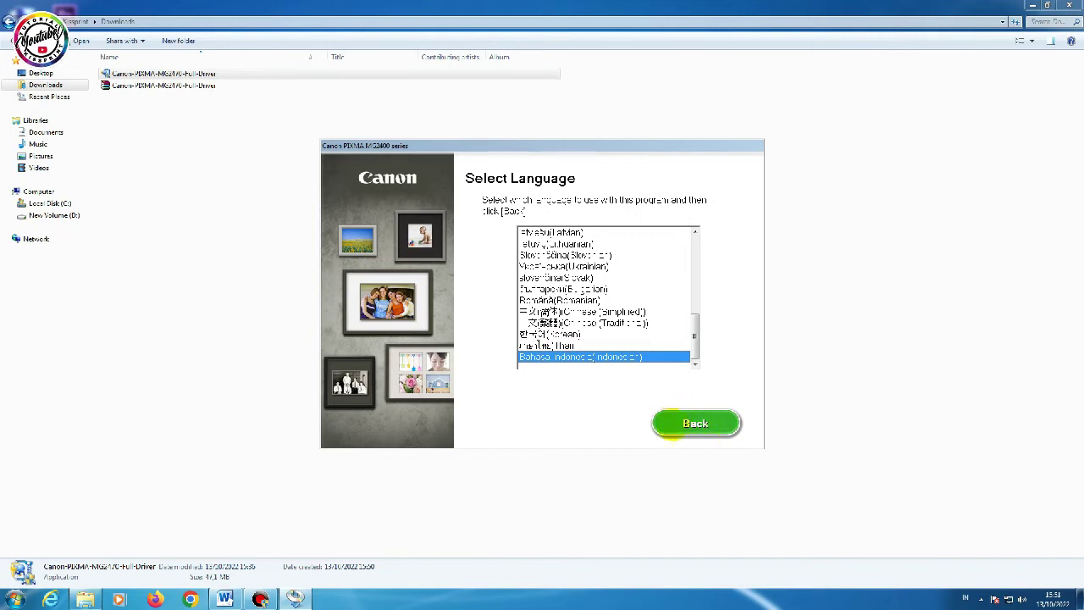
pyautogui.click(690, 427)
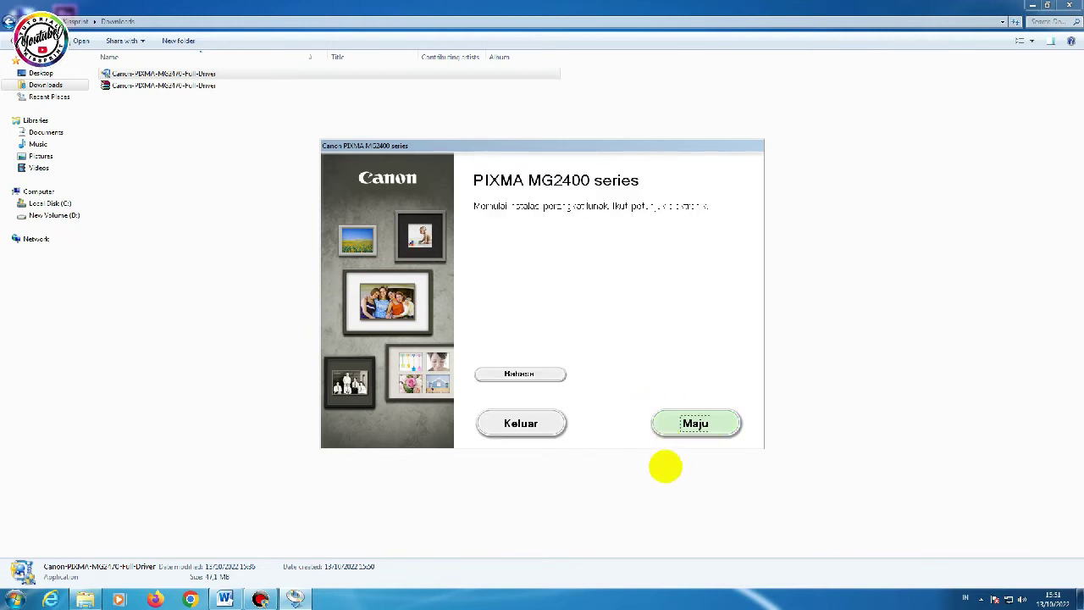
# Start the setup and confirm Asia as the region and Indonesia as the country of residence.
pyautogui.click(696, 423)
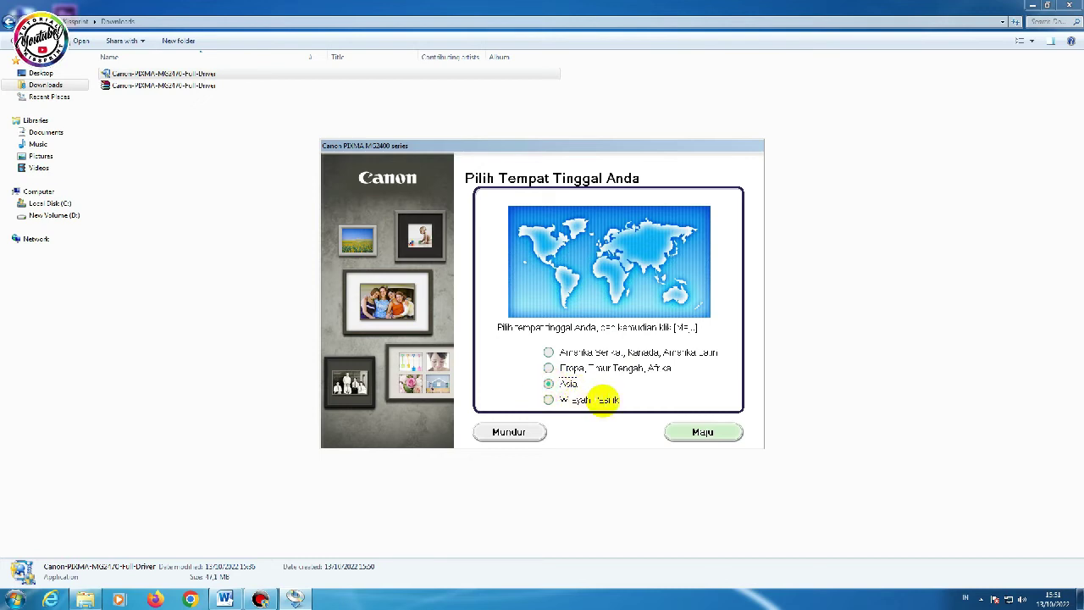
pyautogui.click(696, 431)
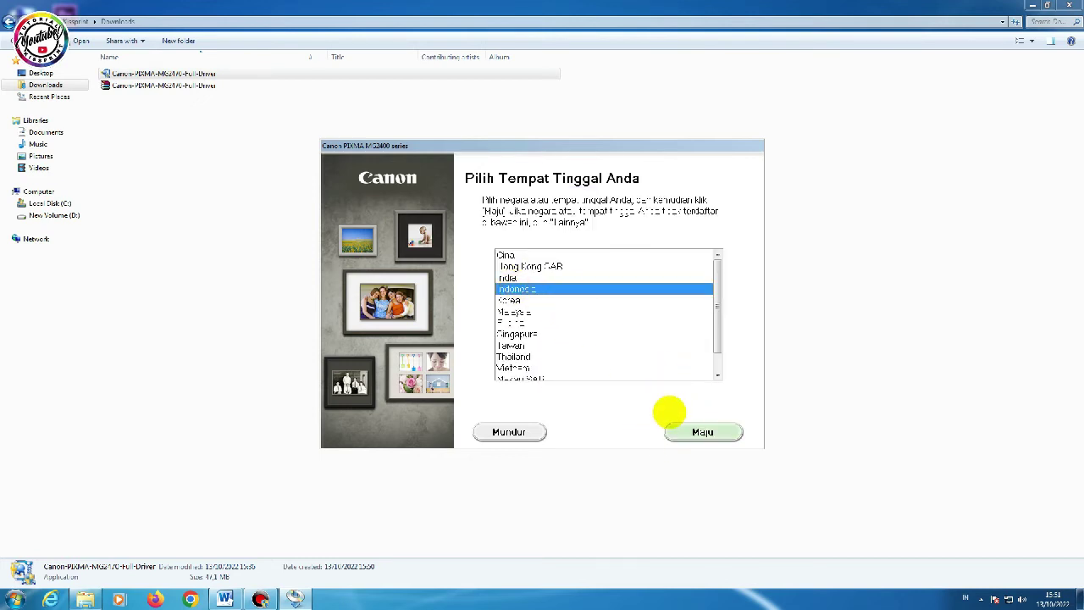
pyautogui.click(694, 430)
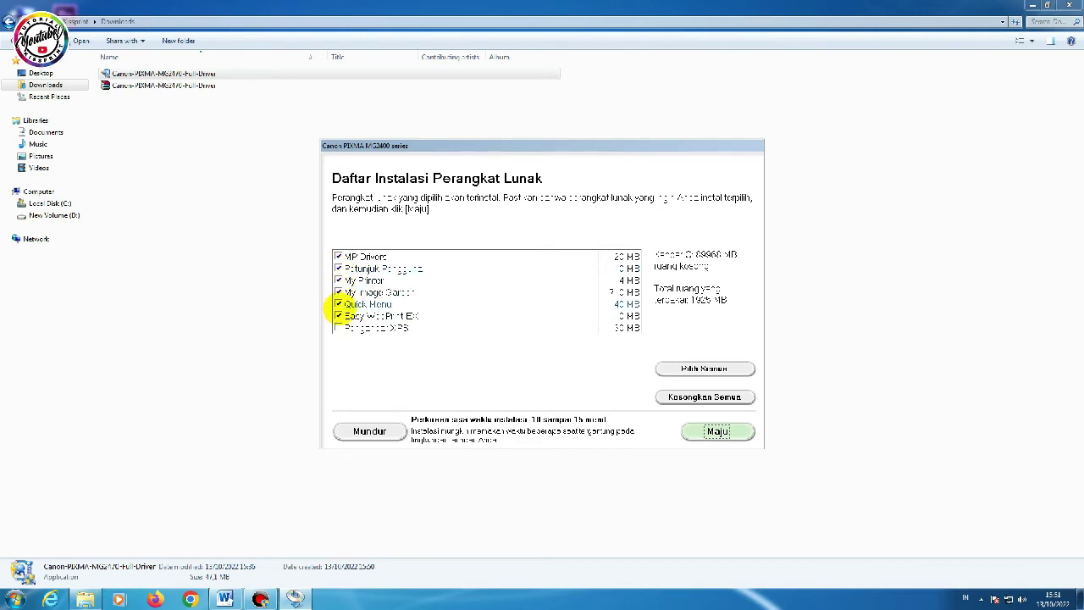
# Deselect Easy-WebPrint EX, Quick Menu, My Image Garden, My Printer and the user guide, and proceed with only MP Drivers.
pyautogui.click(338, 314)
pyautogui.click(338, 303)
pyautogui.click(337, 291)
pyautogui.click(338, 279)
pyautogui.click(338, 267)
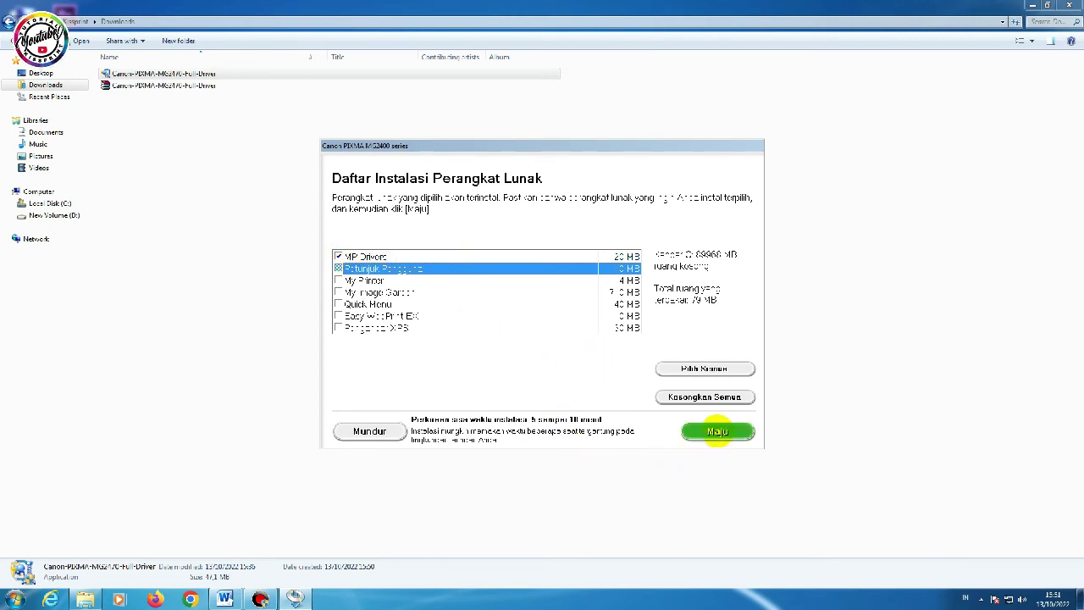
pyautogui.click(717, 431)
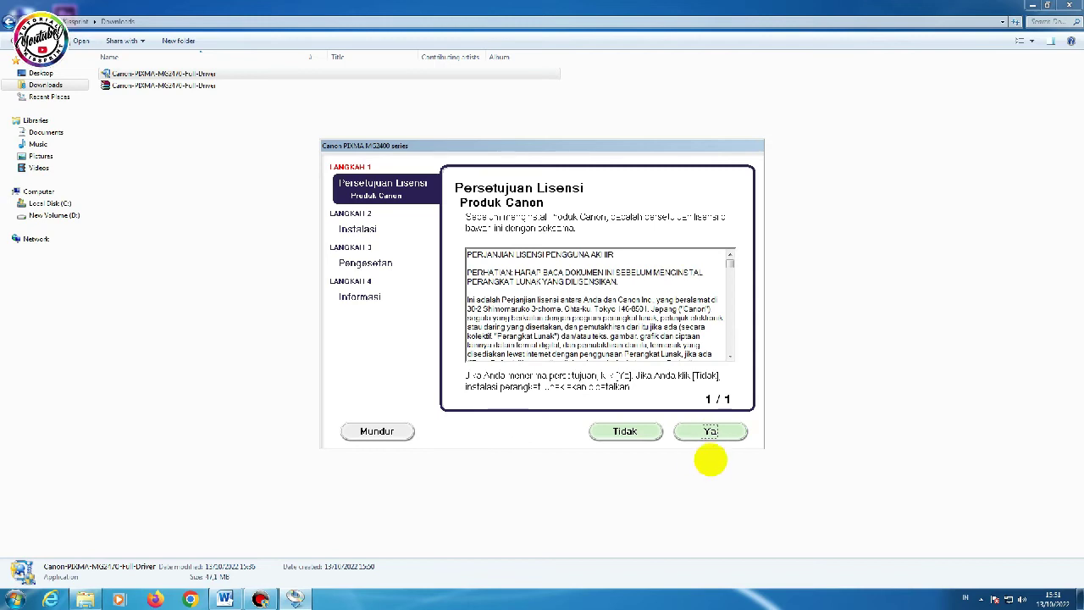
# Accept the Canon license agreement and continue past the firewall notice to install the MP Drivers.
pyautogui.click(707, 431)
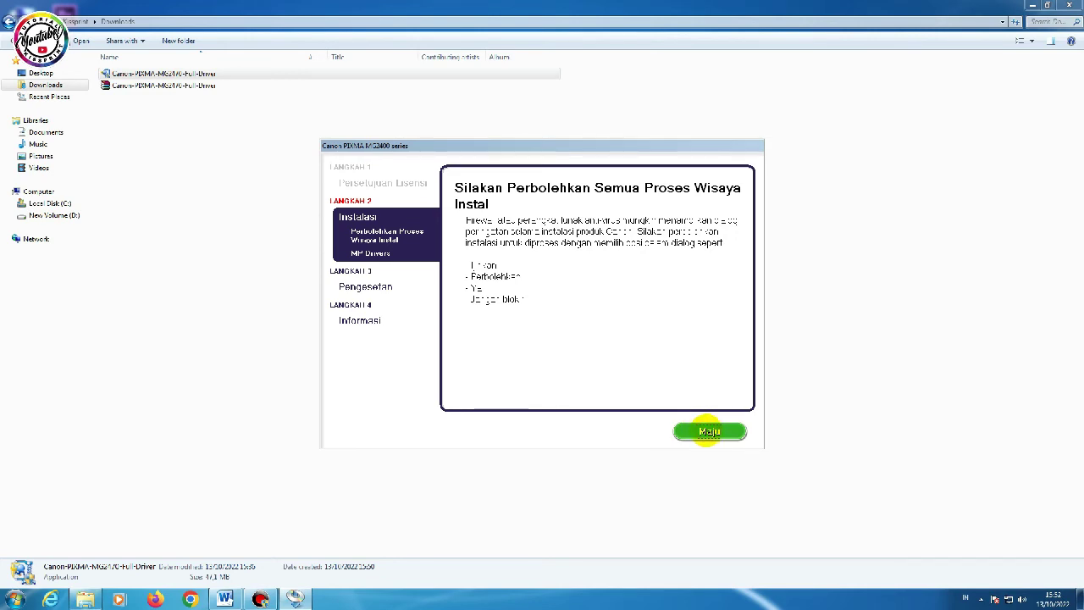
pyautogui.click(709, 431)
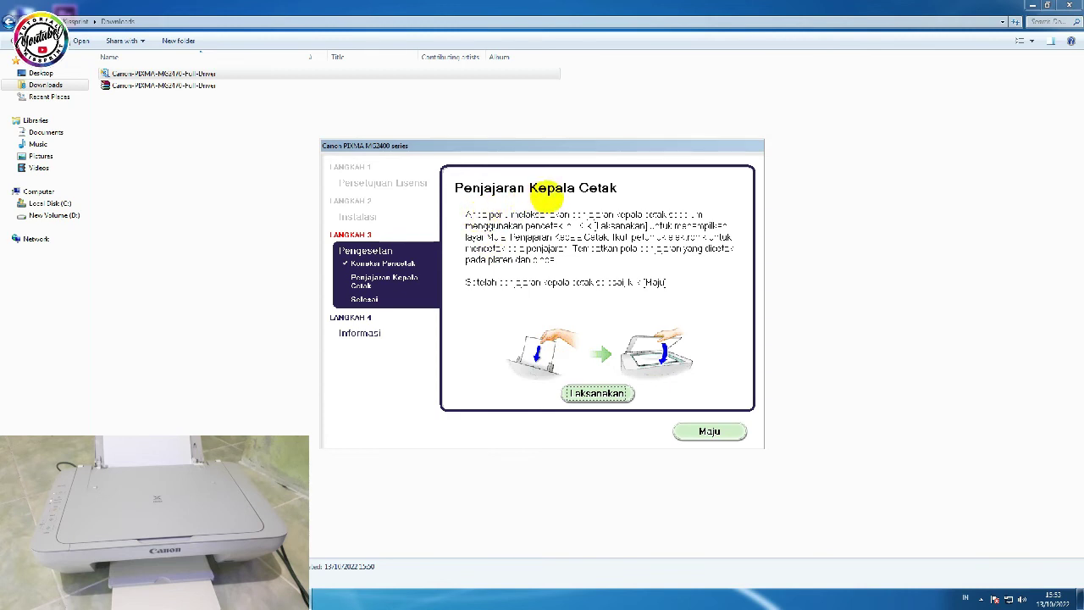
# Continue past the print head alignment page without aligning and complete the Pengesetan stage.
pyautogui.click(573, 392)
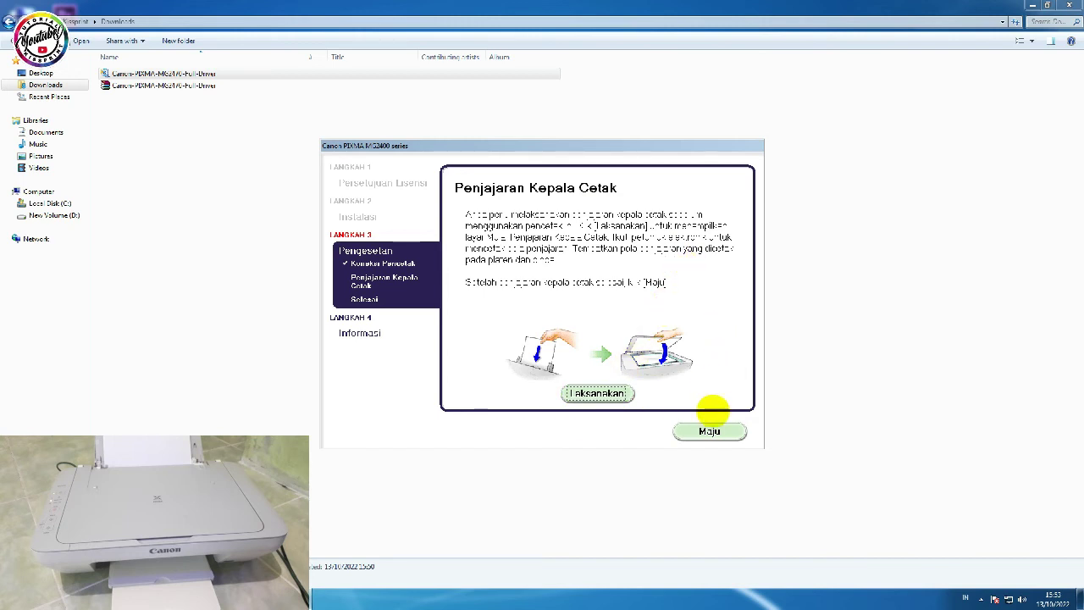
pyautogui.click(709, 431)
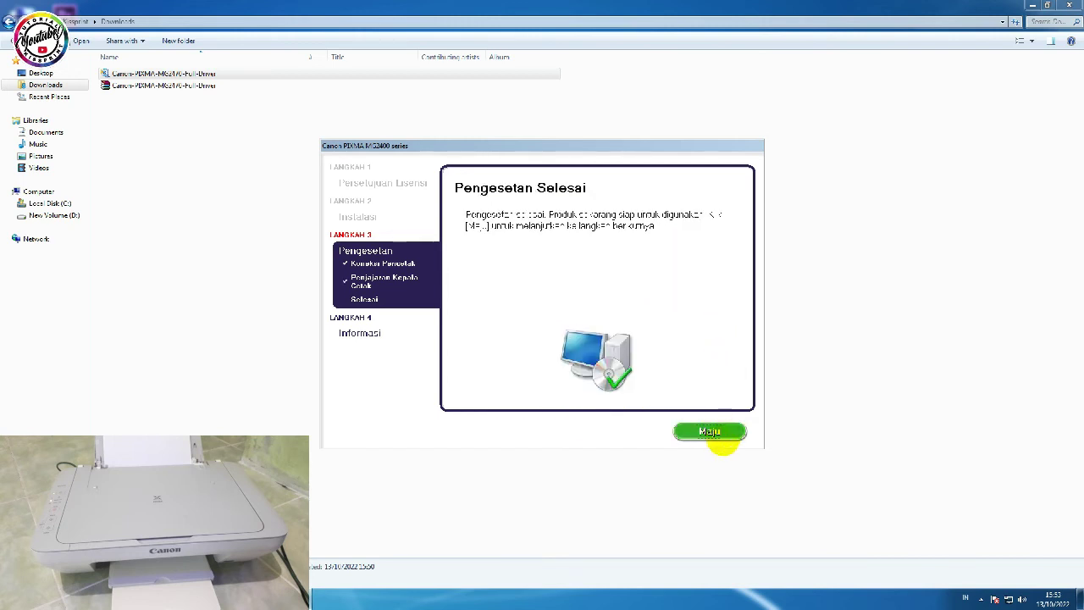
pyautogui.click(705, 431)
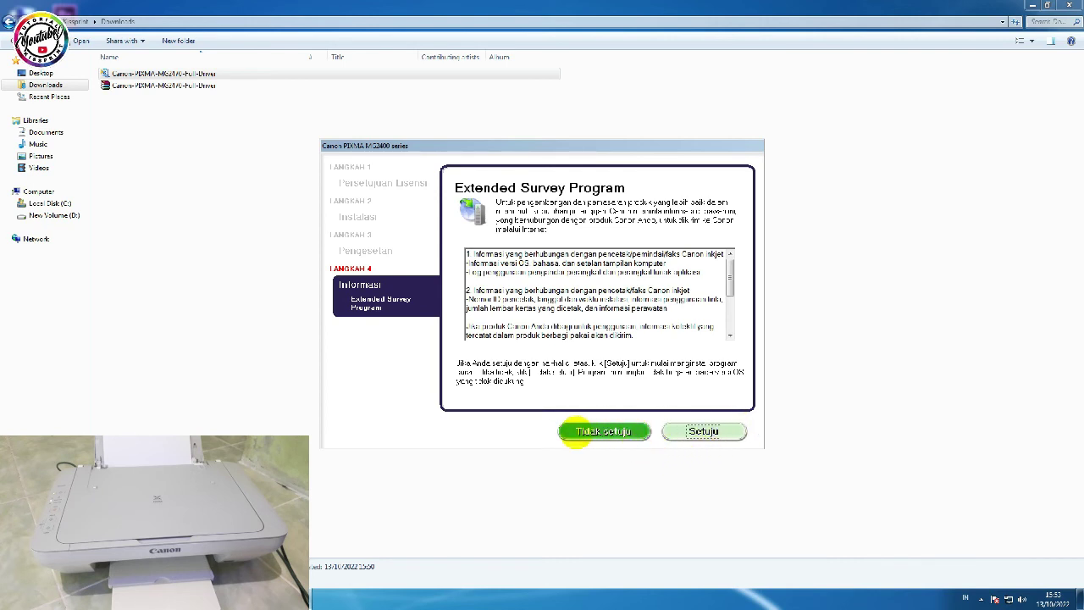
# Decline the Extended Survey Program and exit the installer, closing the leftover Chrome window.
pyautogui.click(608, 431)
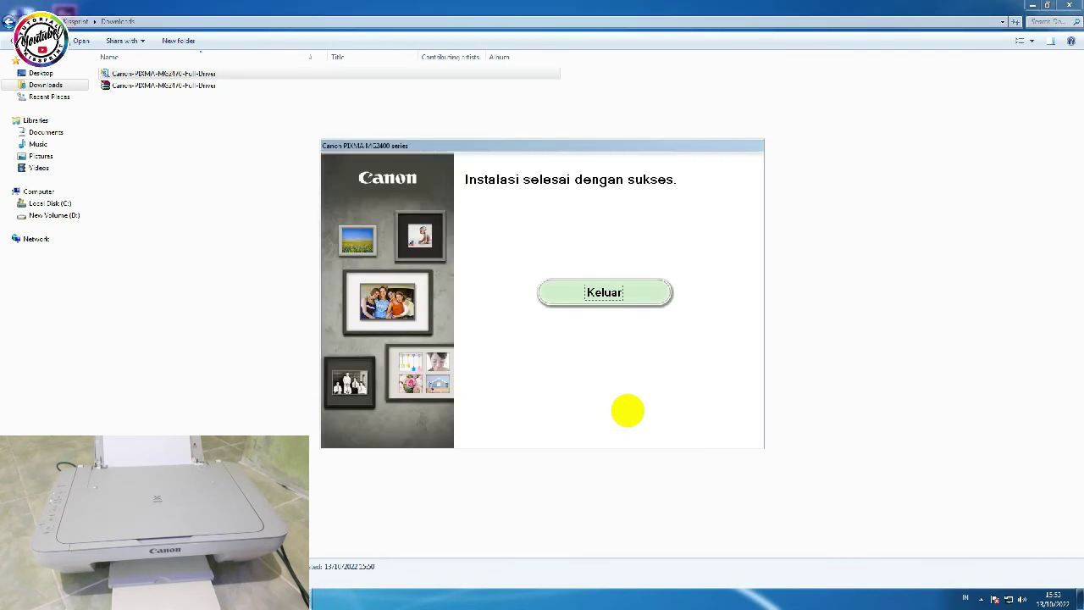
pyautogui.click(602, 292)
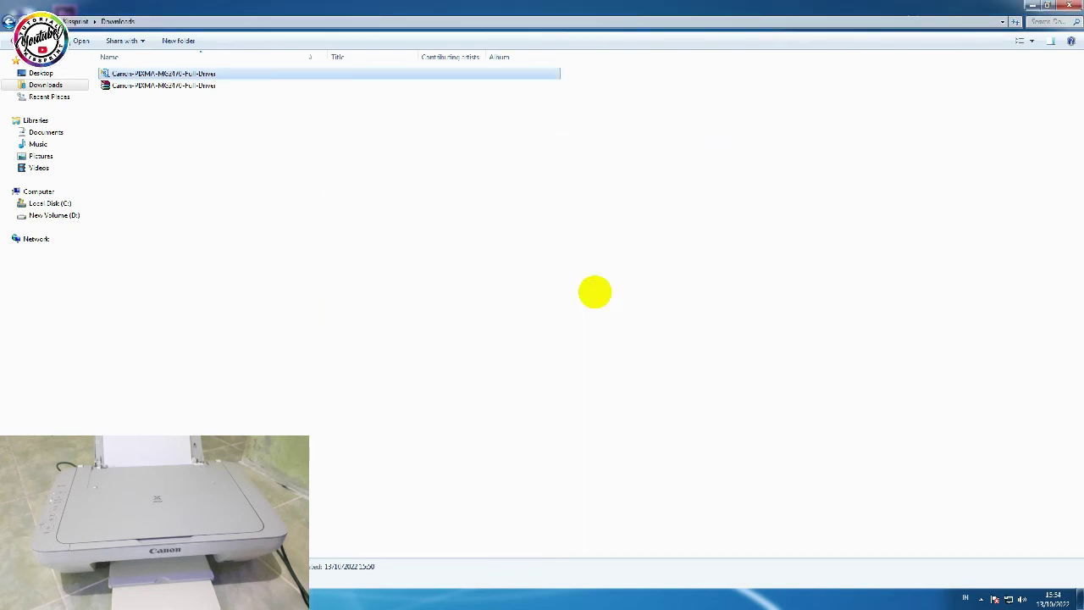
pyautogui.click(767, 65)
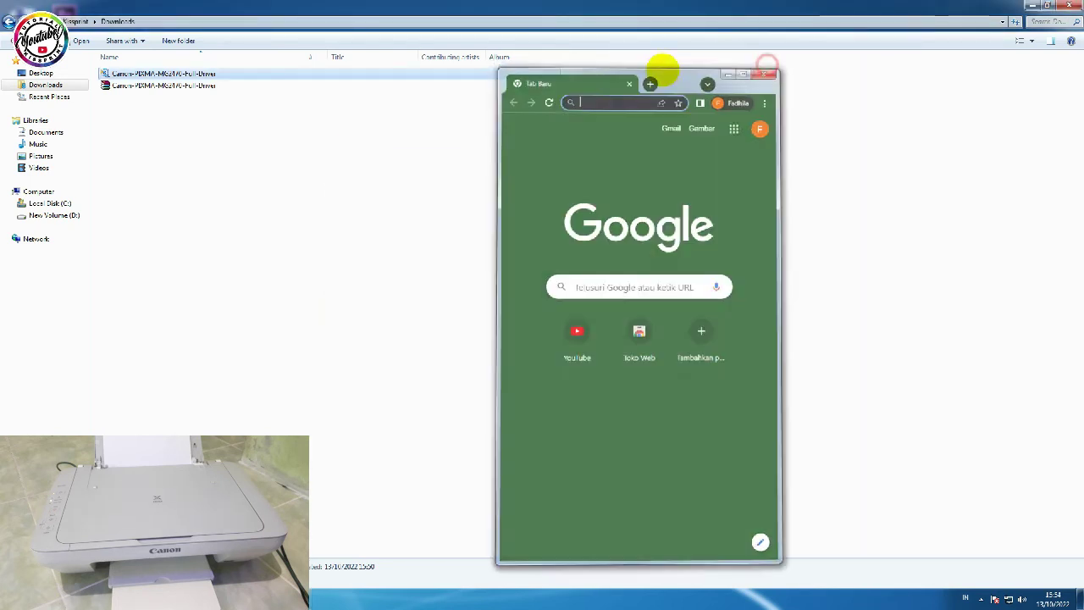
# Switch to the Word document and print it on the Canon MG2400 series Printer, choosing to start printing without head alignment.
pyautogui.click(1031, 5)
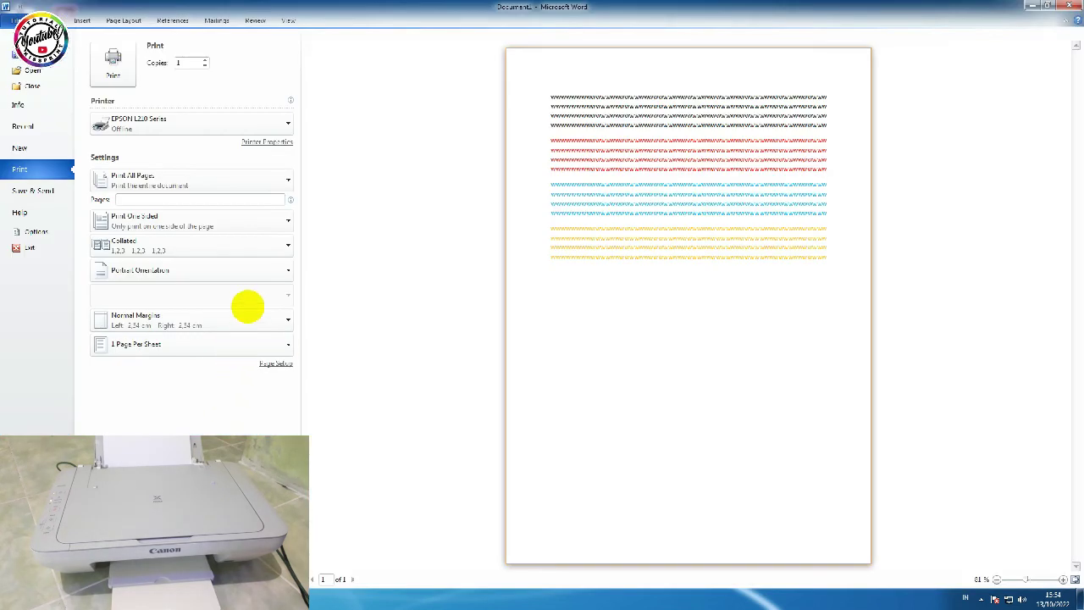
pyautogui.click(174, 123)
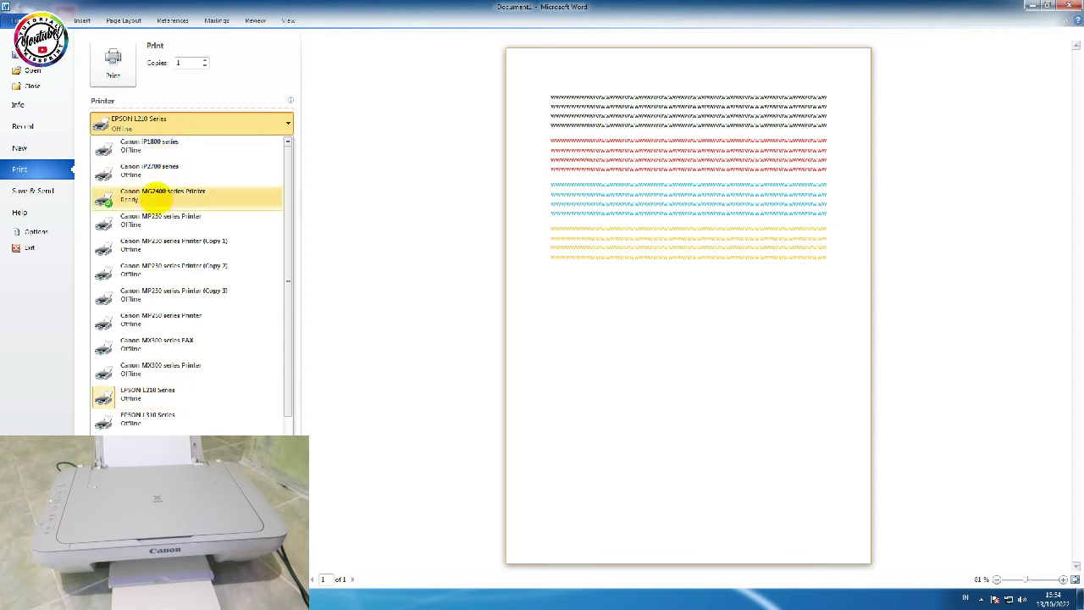
pyautogui.click(148, 194)
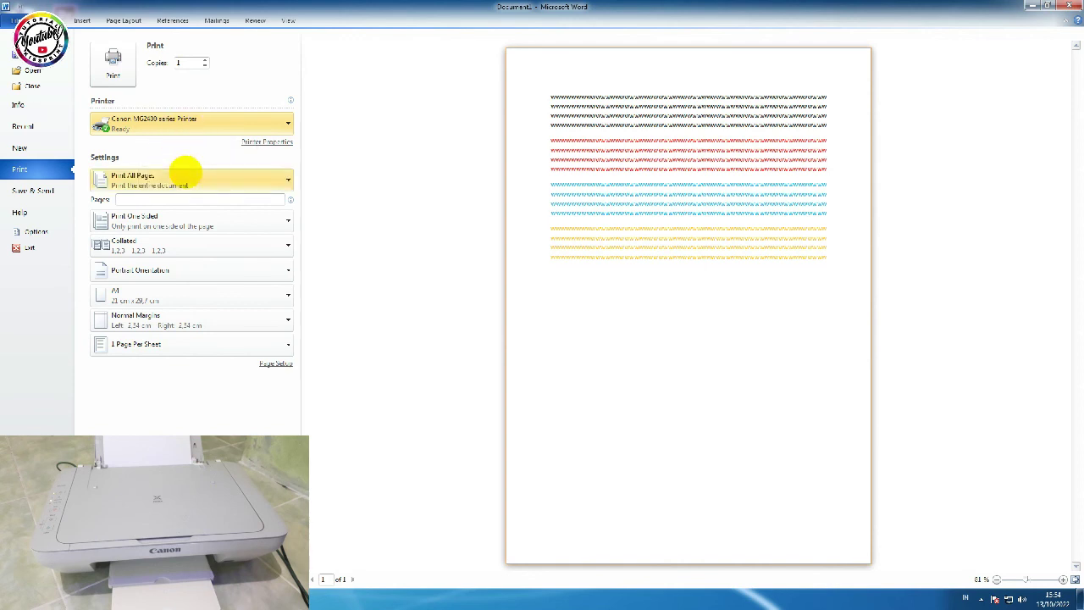
pyautogui.click(113, 61)
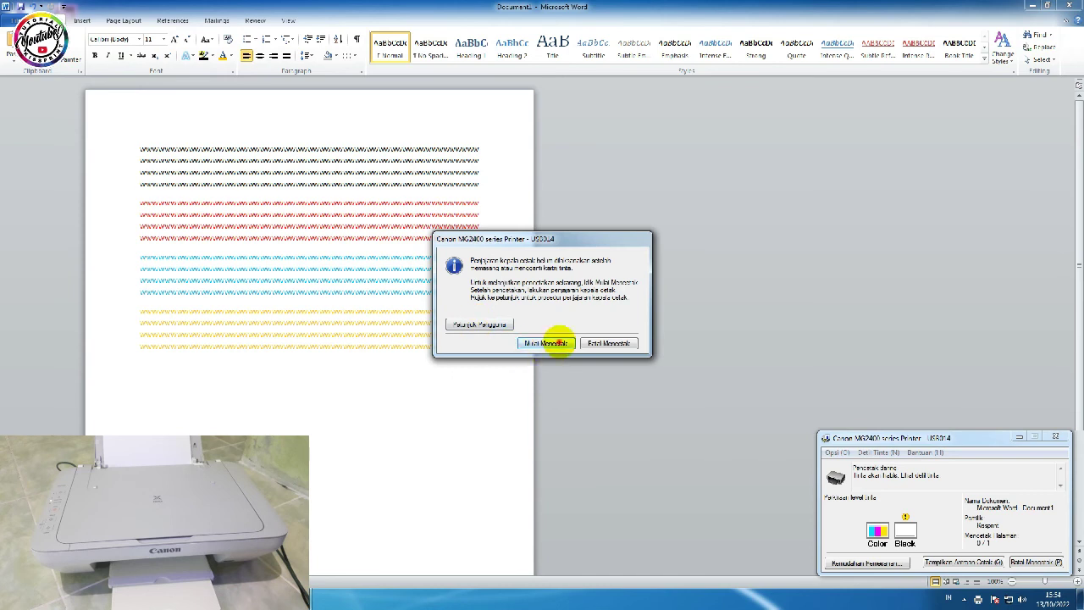
pyautogui.click(552, 344)
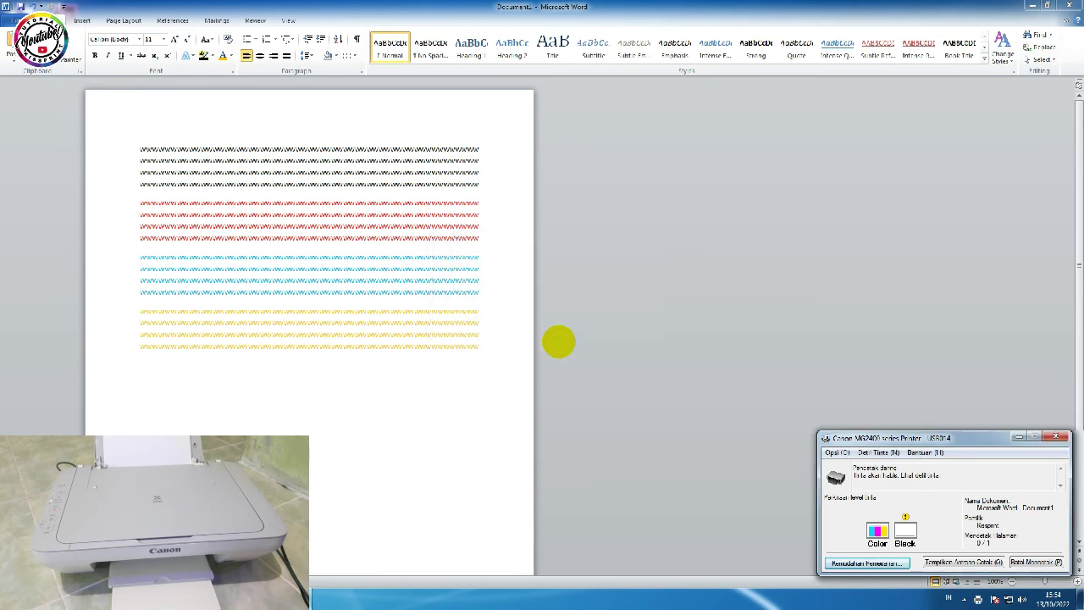